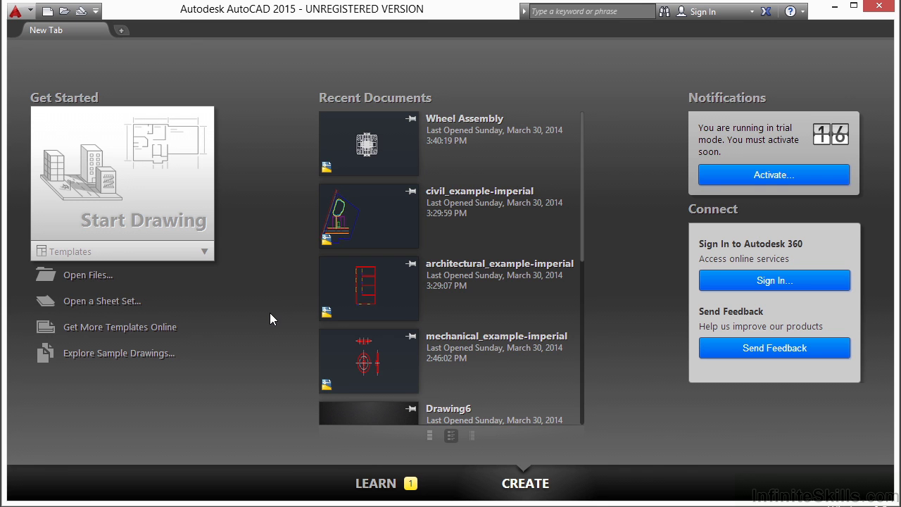
Start a new blank Drawing1 from a template and switch Snap Mode on
left_click(103, 253)
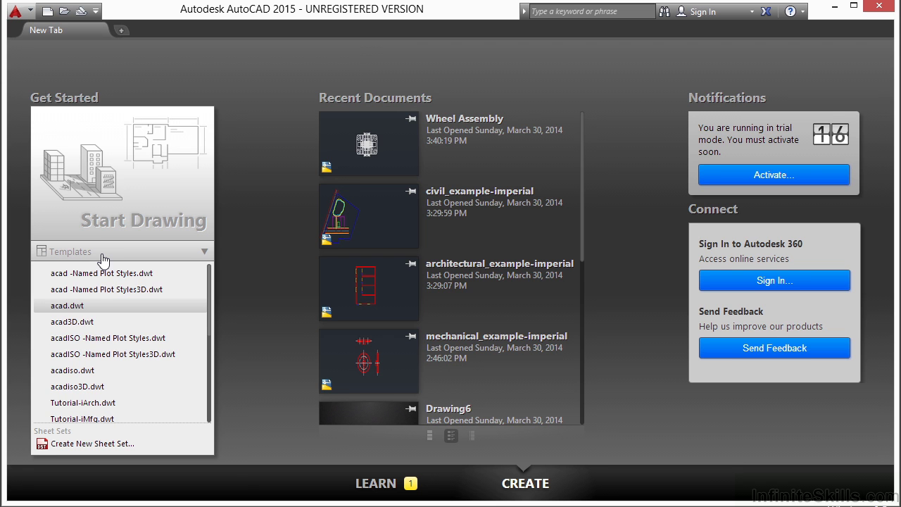
left_click(71, 306)
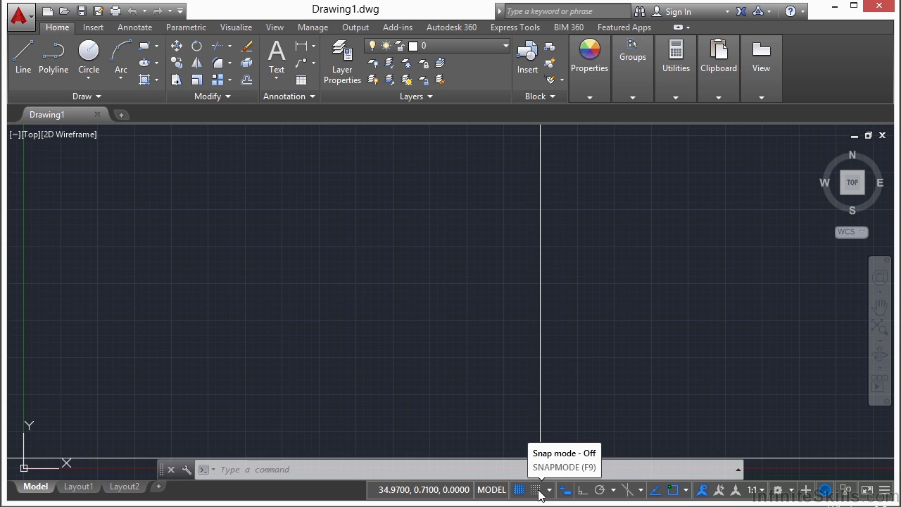
left_click(536, 490)
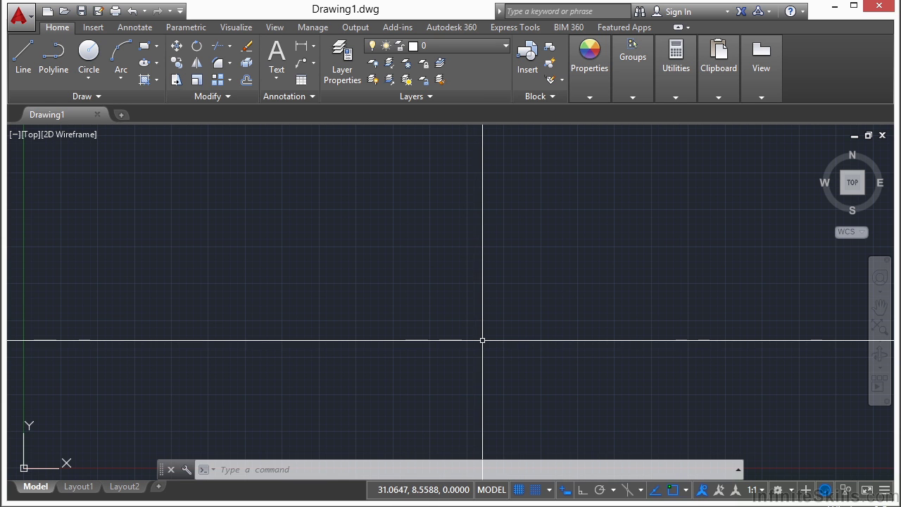
middle_click_drag(421, 293, 409, 281)
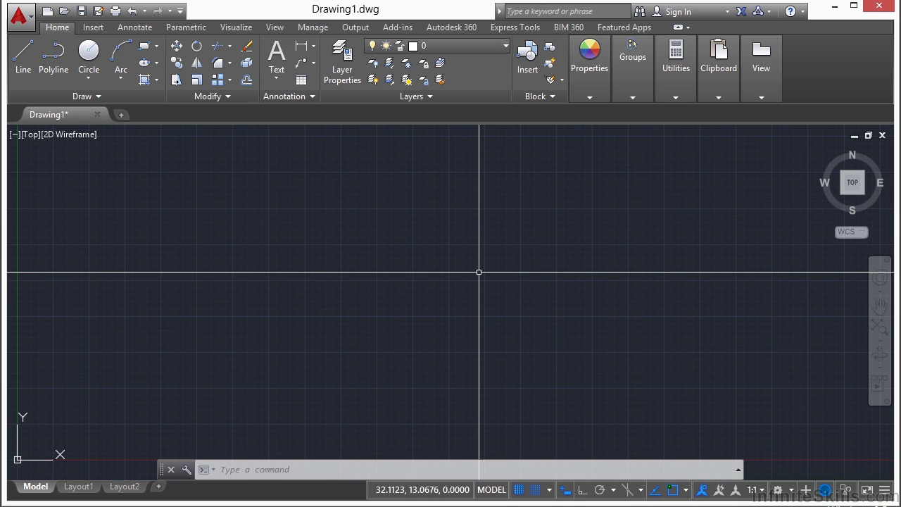
key("F7")
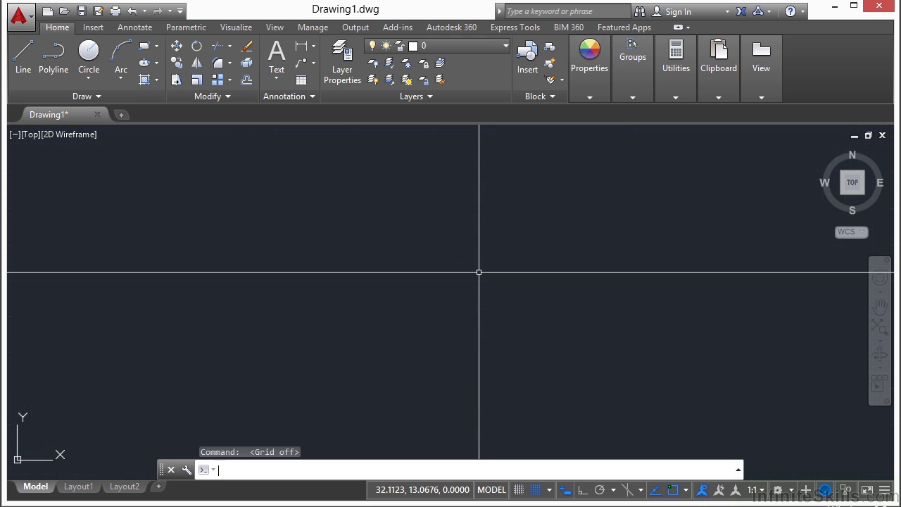
key("F7")
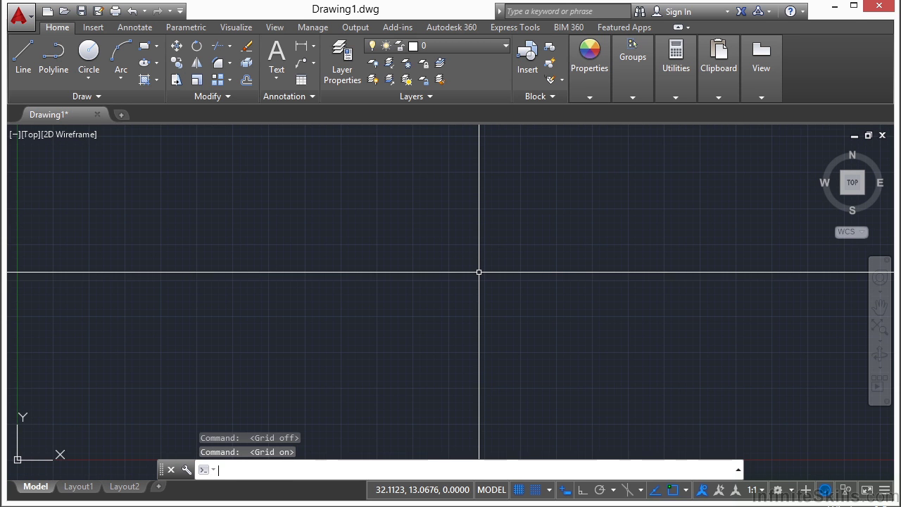
key("F7")
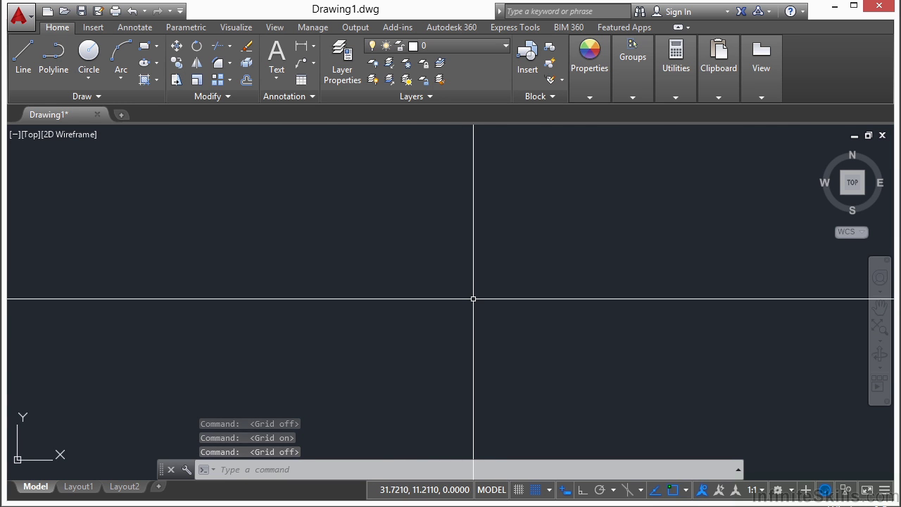
key("F7")
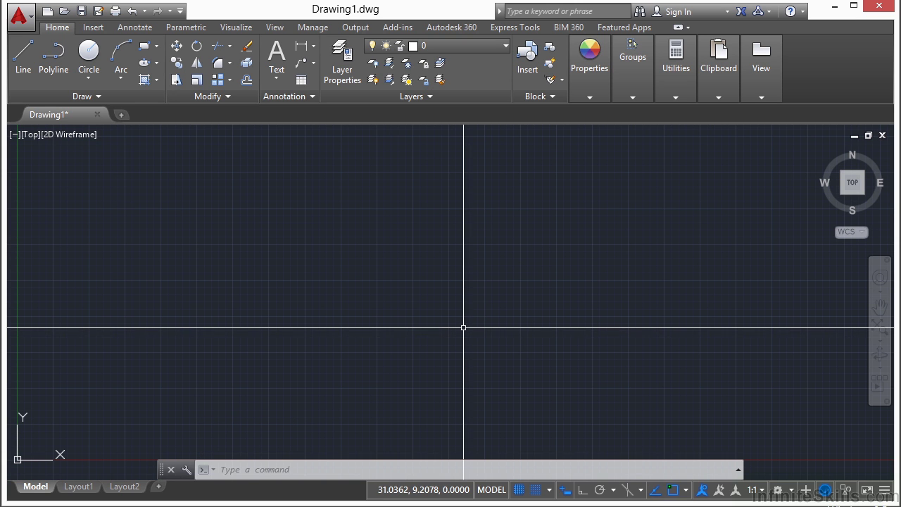
In Drafting Settings, set Snap X and Y spacing to 10 with equal spacing, keeping snap and grid on
left_click(549, 491)
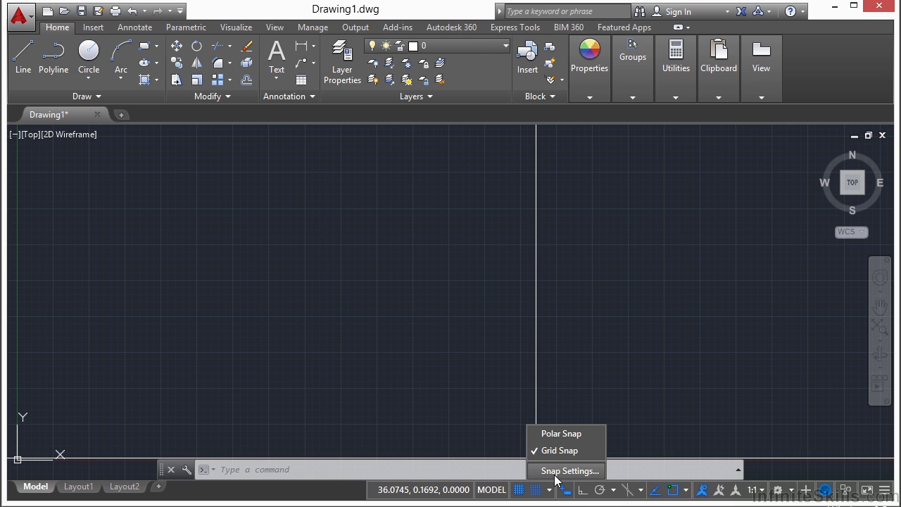
left_click(560, 470)
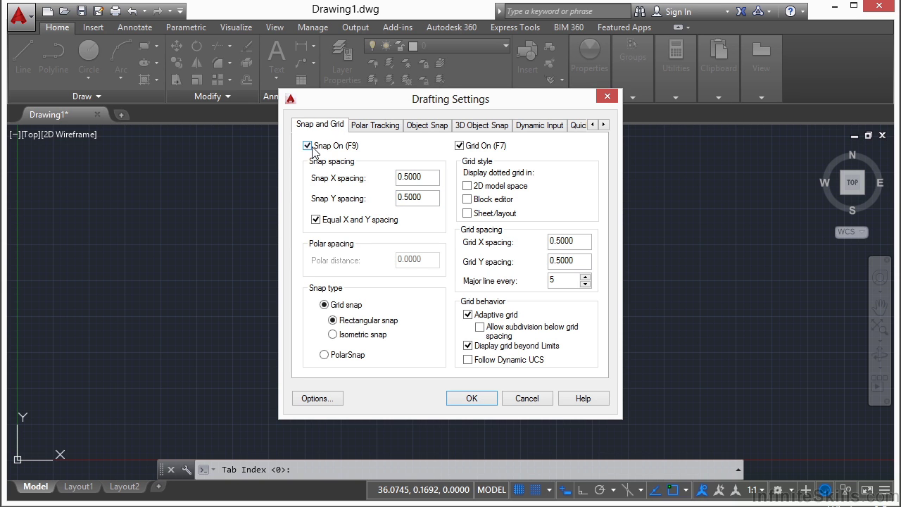
left_click(460, 147)
left_click(460, 148)
left_click(315, 147)
left_click(315, 220)
double_click(399, 181)
type("10")
double_click(419, 198)
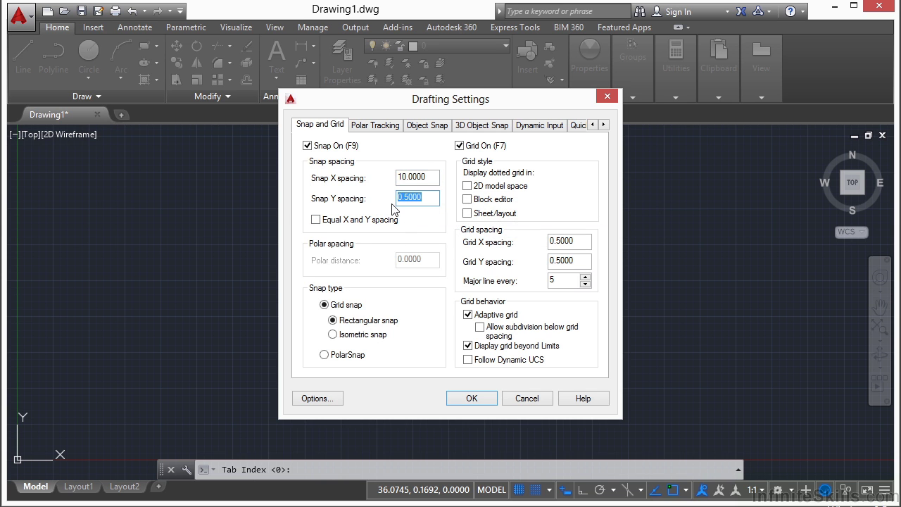
type("1")
left_click(423, 177)
left_click(316, 220)
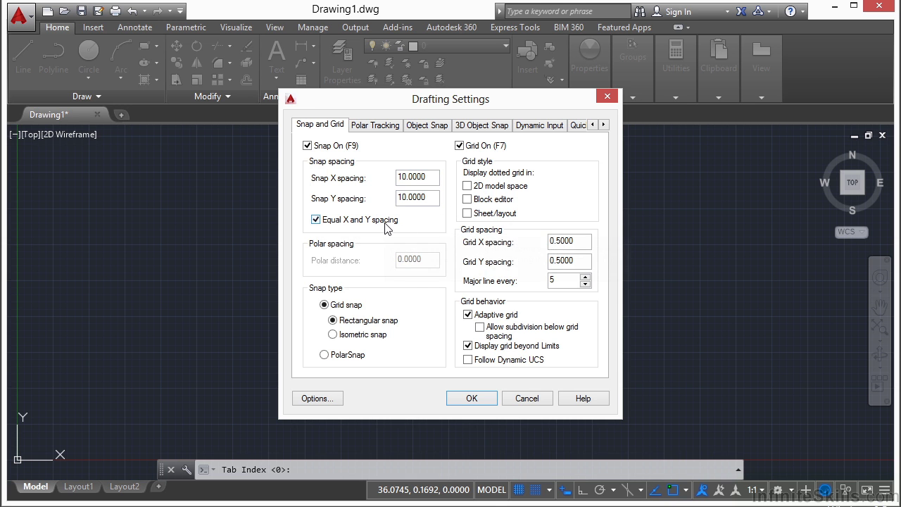
left_click(471, 398)
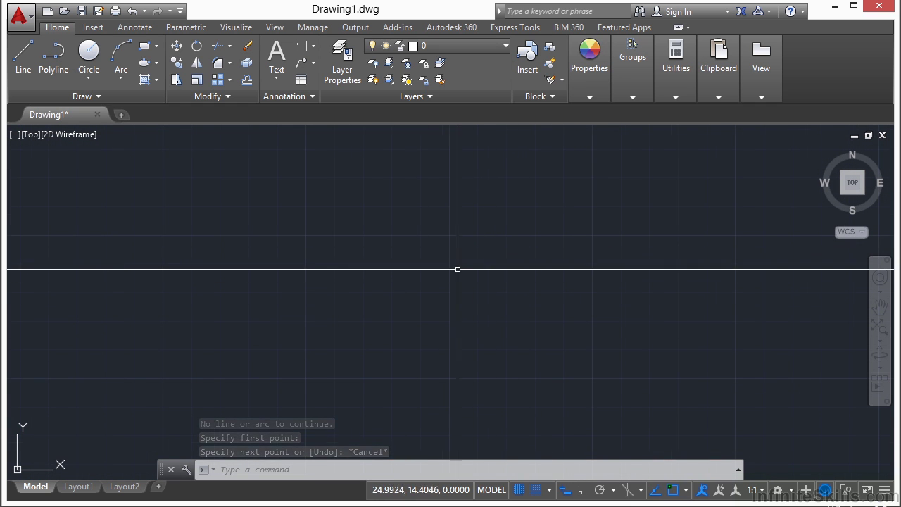
scroll(458, 274, "down", 2)
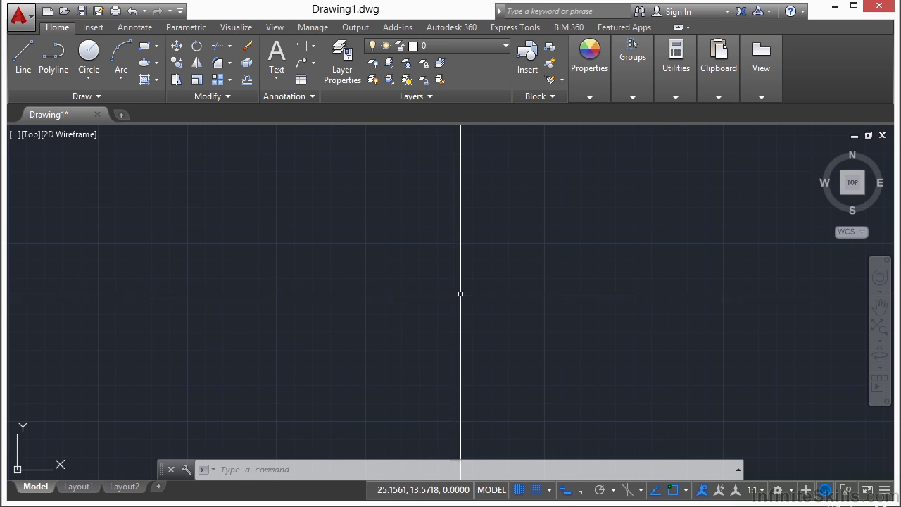
scroll(474, 296, "down", 3)
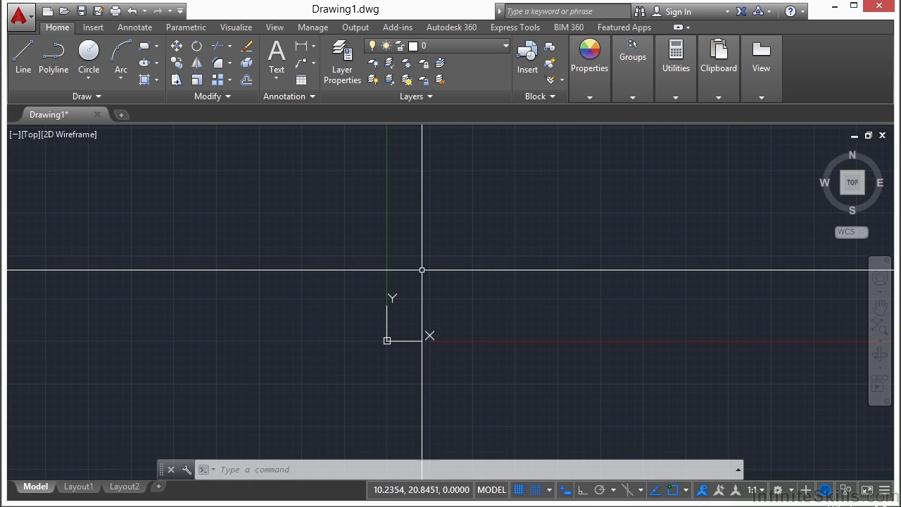
Use LINE to draw a closed outline through six grid-snapped vertices, ending at the start point
type("L")
key("Return")
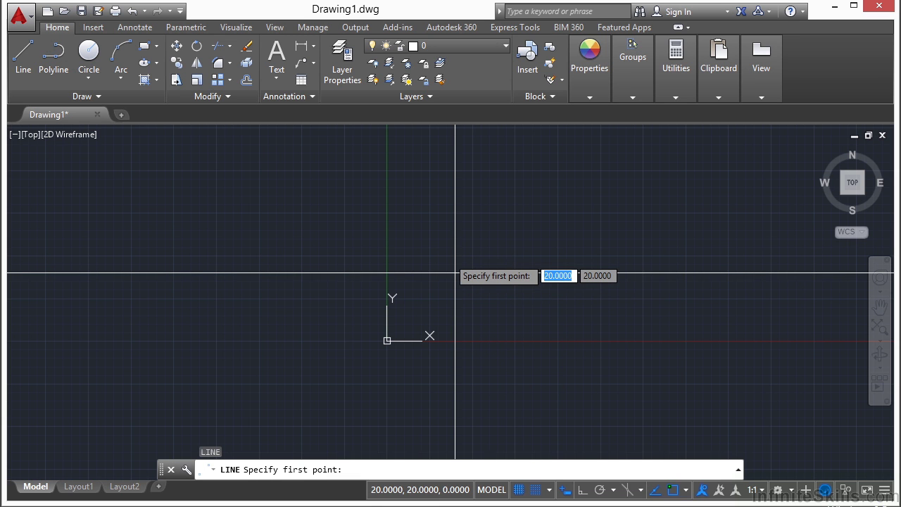
left_click(454, 273)
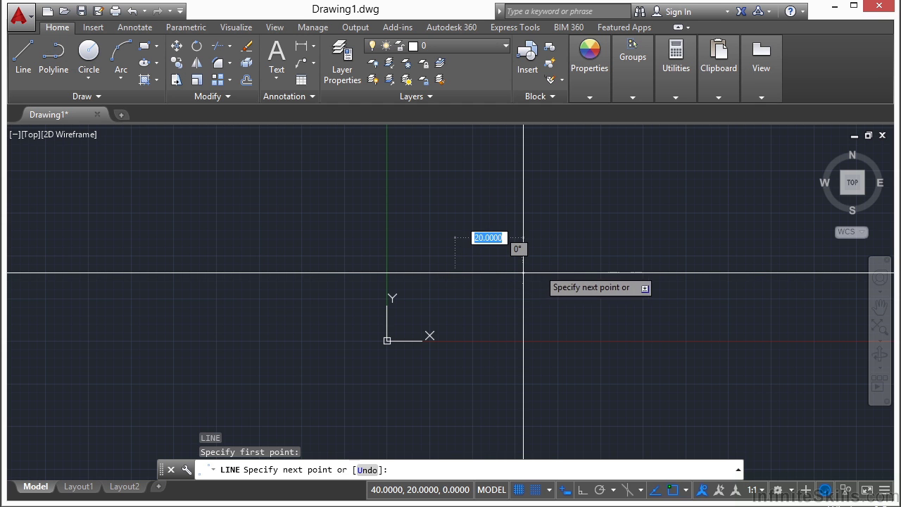
scroll(490, 272, "up", 4)
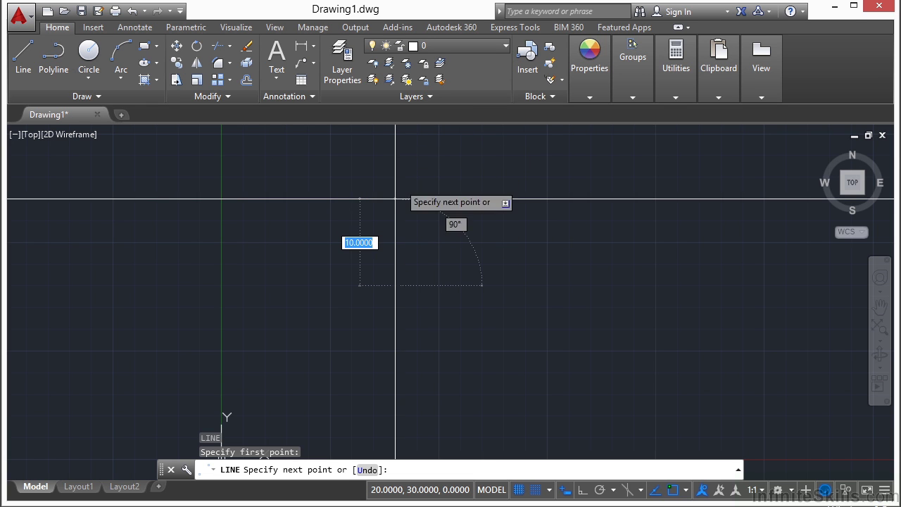
scroll(395, 199, "down", 4)
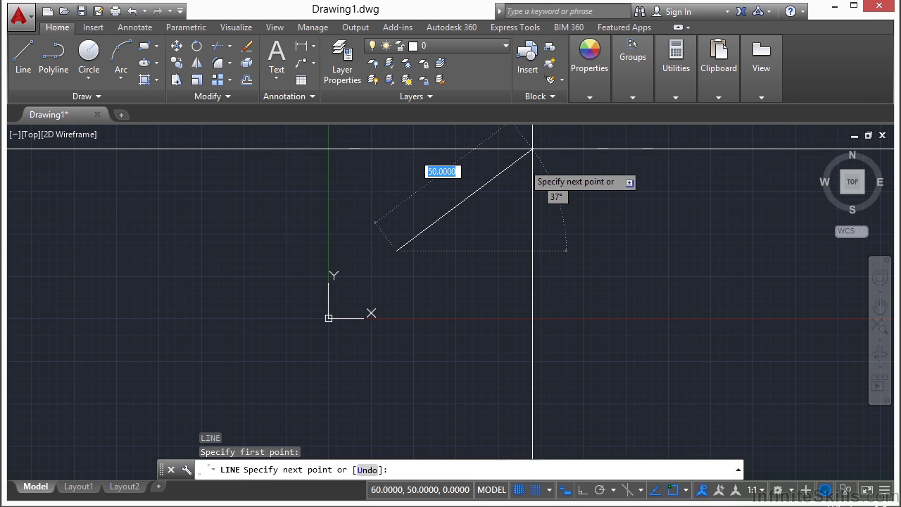
left_click(430, 249)
left_click(532, 217)
left_click(499, 183)
left_click(465, 183)
left_click(396, 216)
left_click(396, 249)
key("Return")
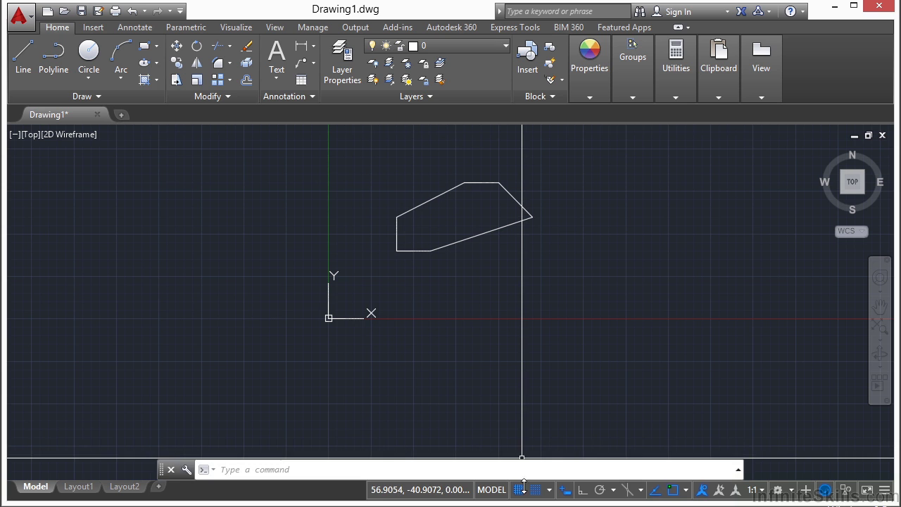
left_click(548, 488)
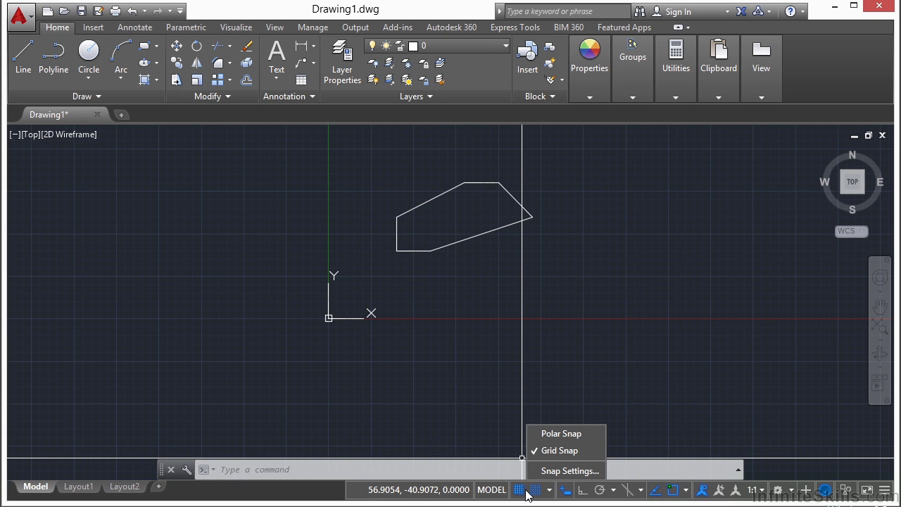
Set the grid X spacing to 10, with Y following, in Drafting Settings
left_click(563, 471)
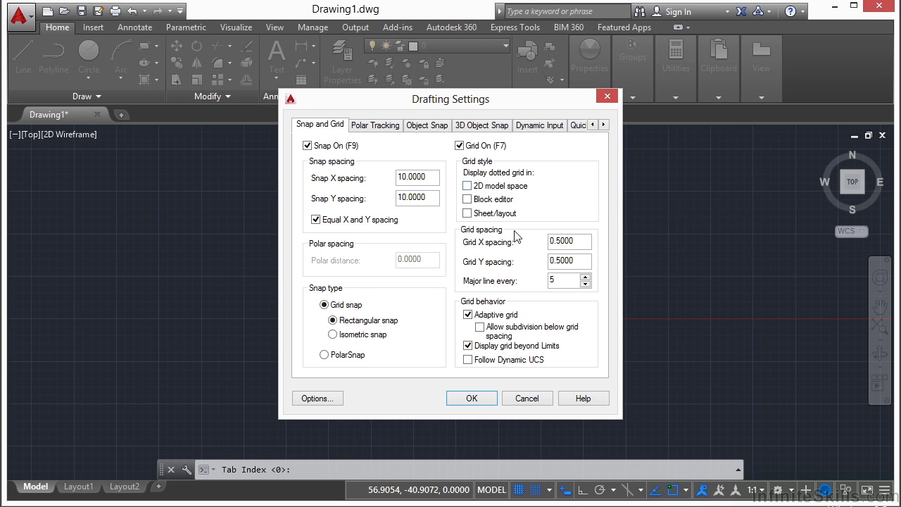
left_click_drag(587, 251, 540, 246)
type("10")
left_click(573, 262)
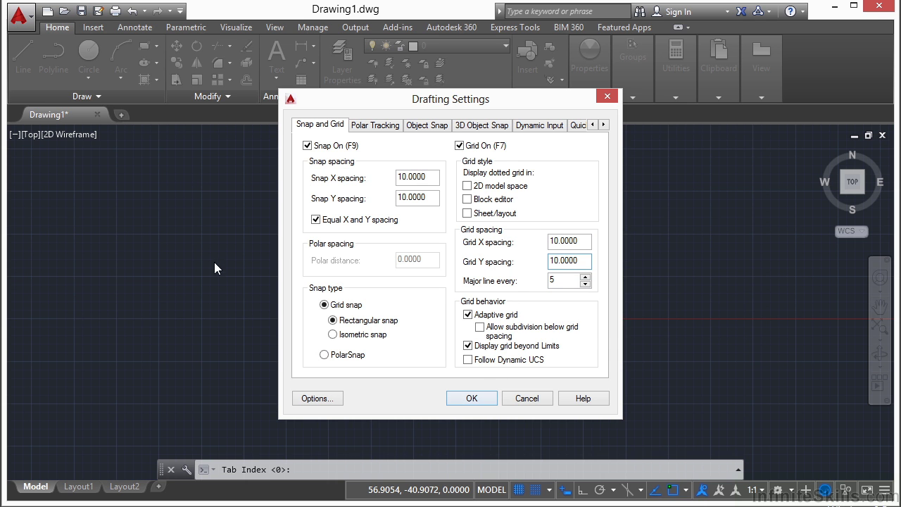
left_click(473, 398)
Draw a square of lines through 50,0, 100,0, 100,50 and 50,50, then regenerate with REA
type("l")
key("Return")
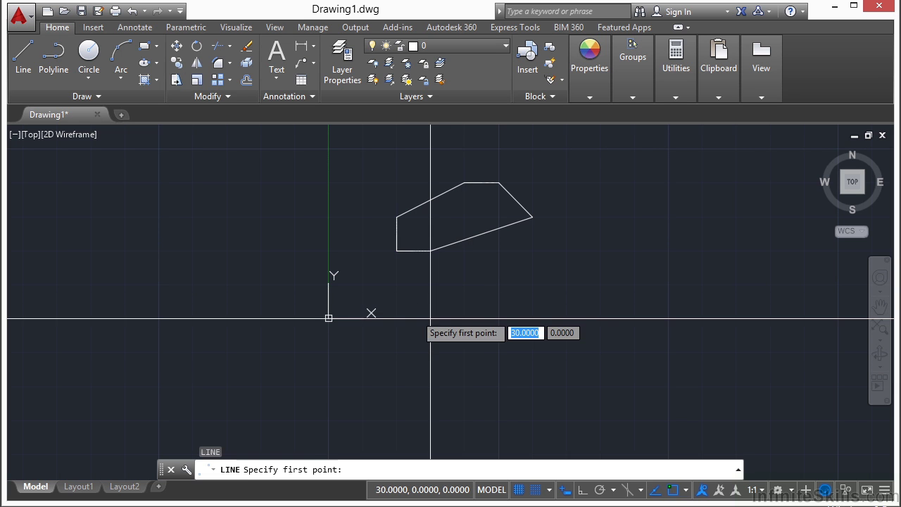
left_click(499, 319)
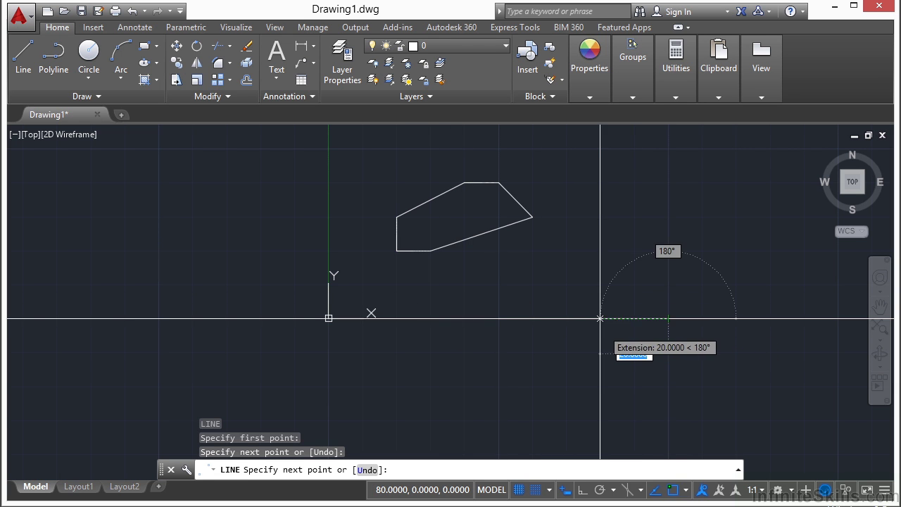
left_click(667, 319)
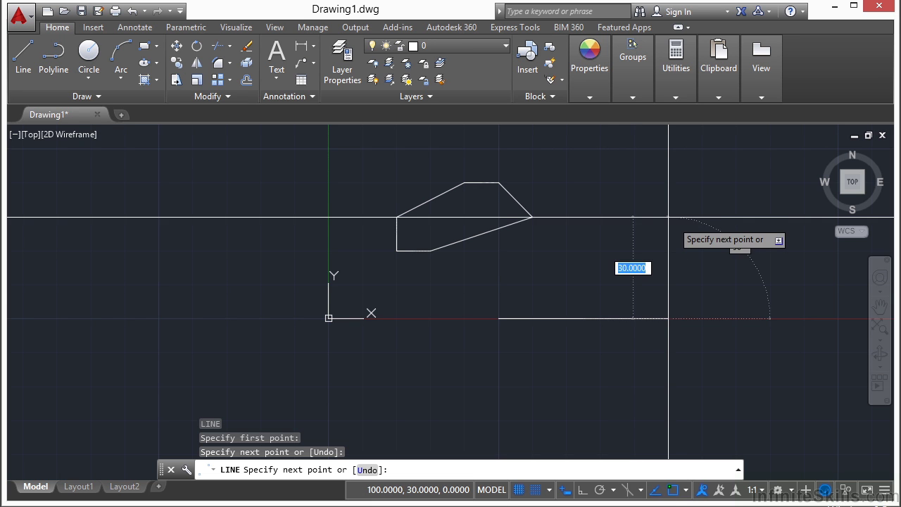
left_click(668, 148)
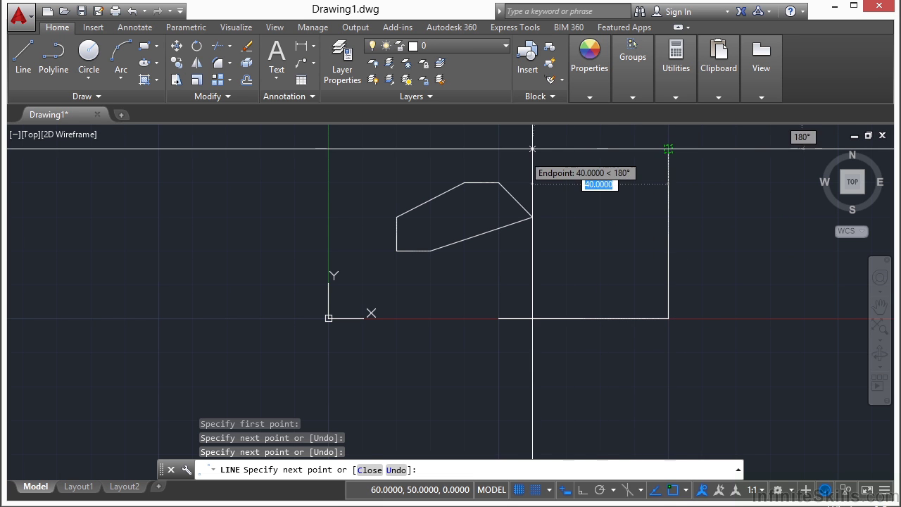
left_click(498, 148)
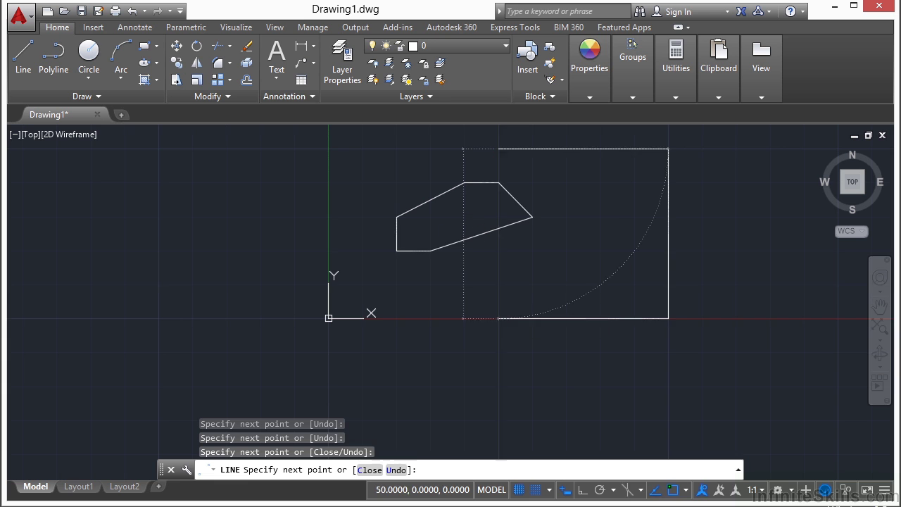
left_click(498, 318)
key("Return")
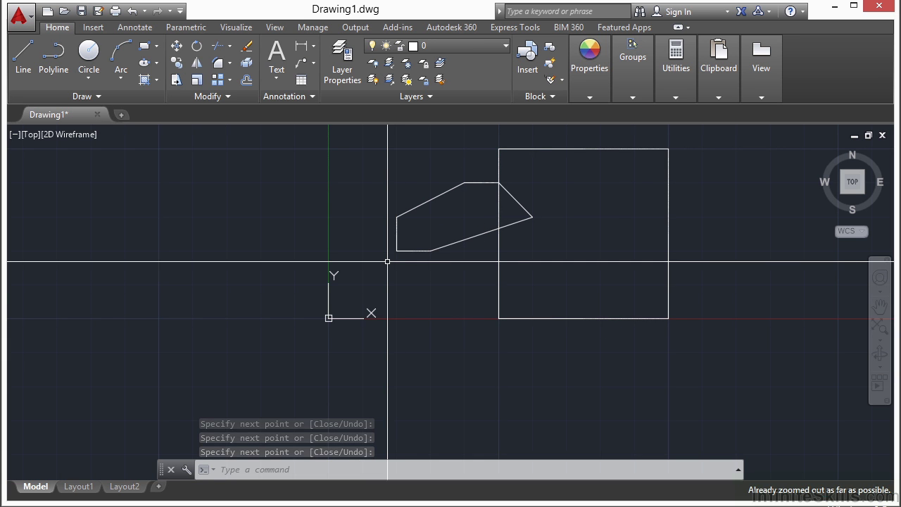
type("rea")
key("Return")
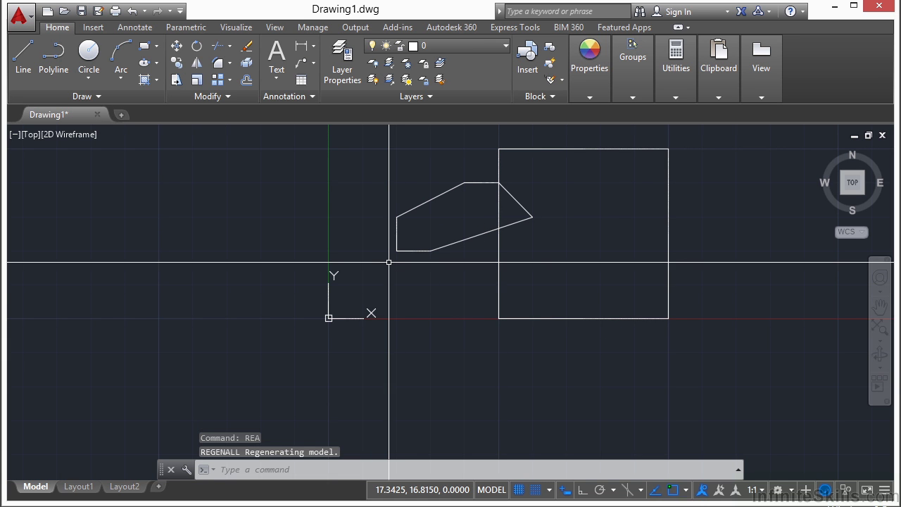
Zoom out well beyond the polygon and square and regenerate the display with REA
scroll(380, 262, "down", 5)
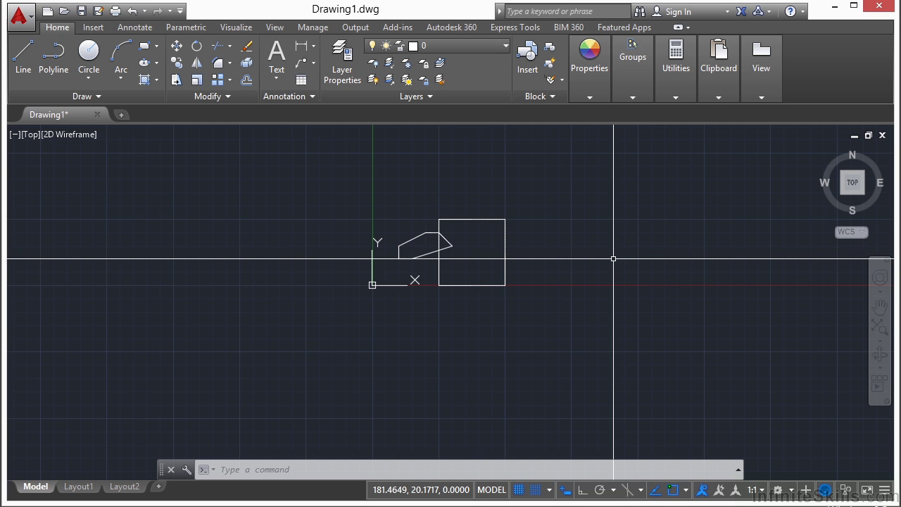
type("REA")
key("Return")
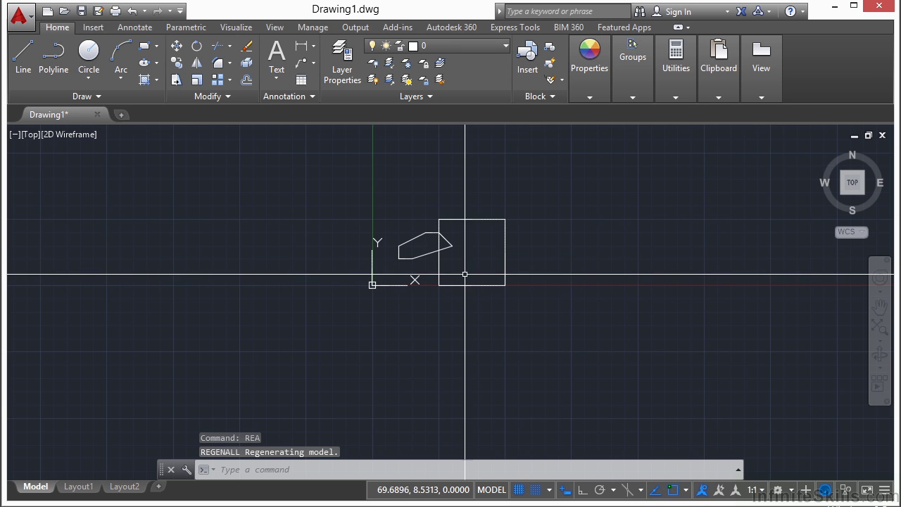
scroll(440, 269, "down", 4)
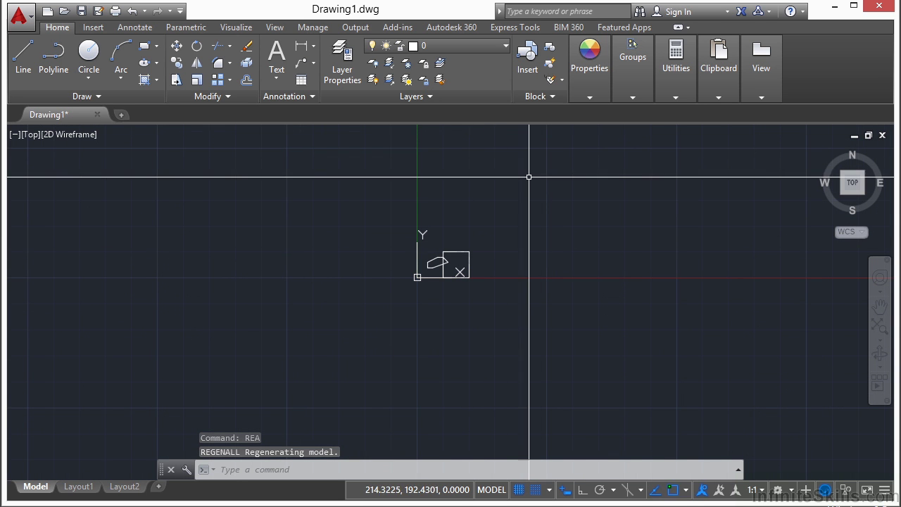
type("l")
key("Return")
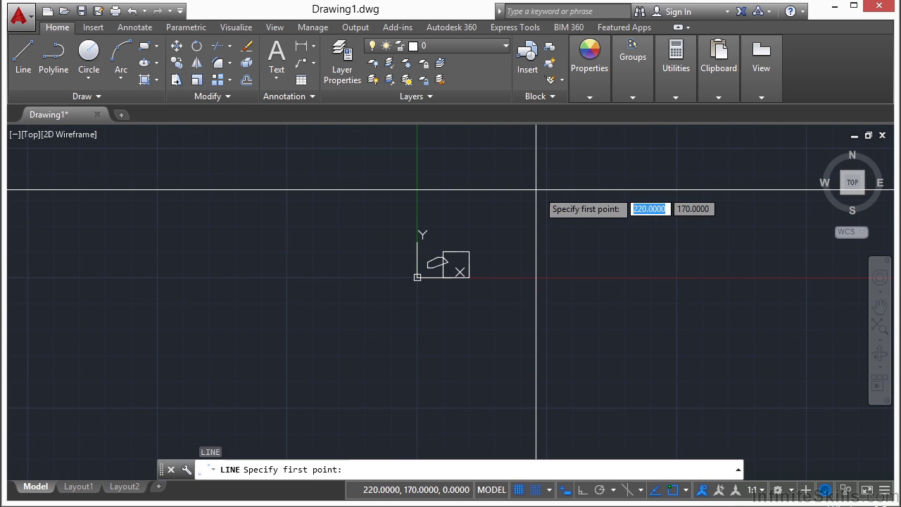
left_click(546, 277)
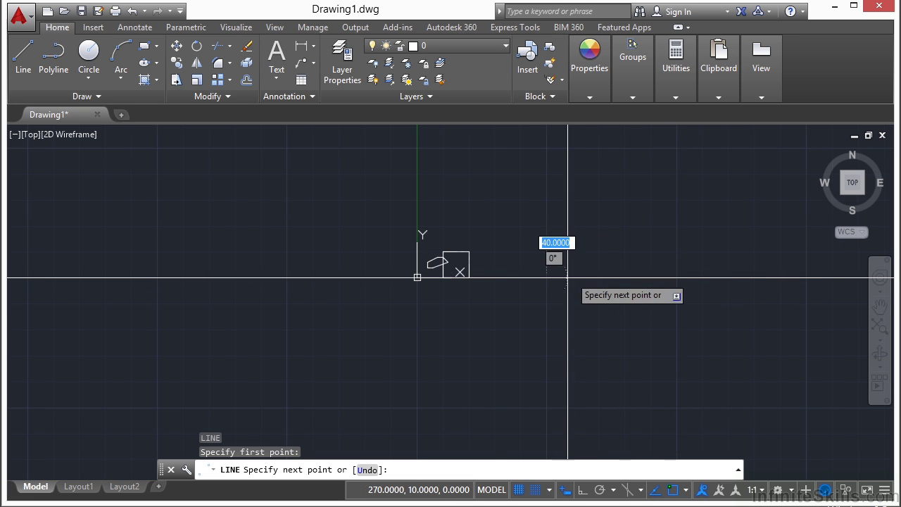
scroll(669, 263, "down", 3)
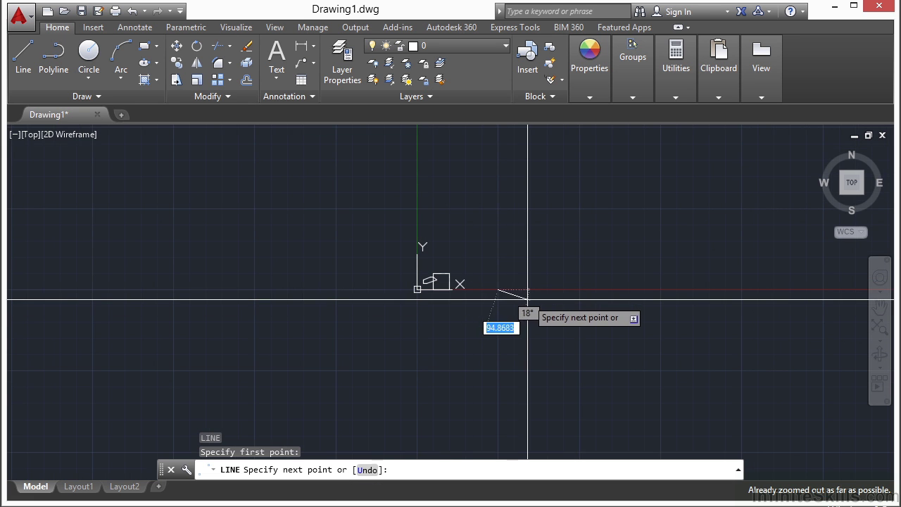
scroll(557, 261, "up", 6)
scroll(537, 253, "up", 3)
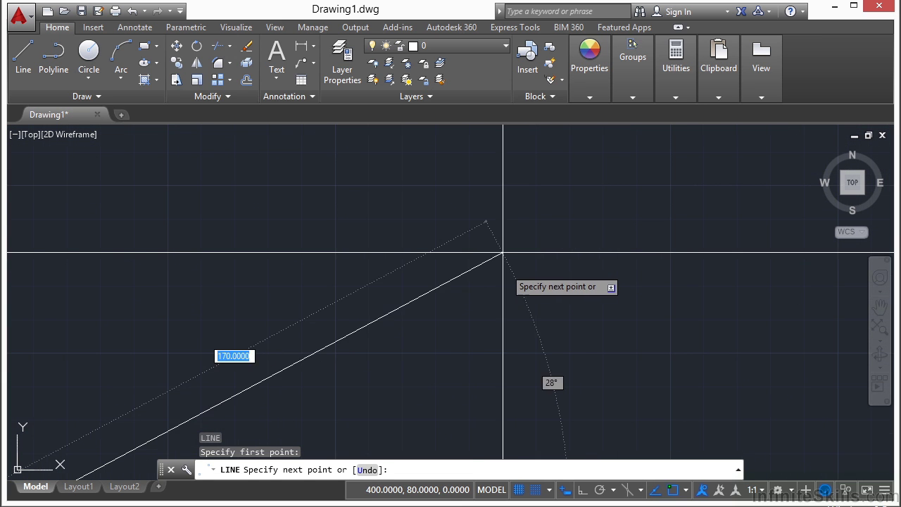
scroll(504, 294, "down", 6)
scroll(480, 309, "down", 3)
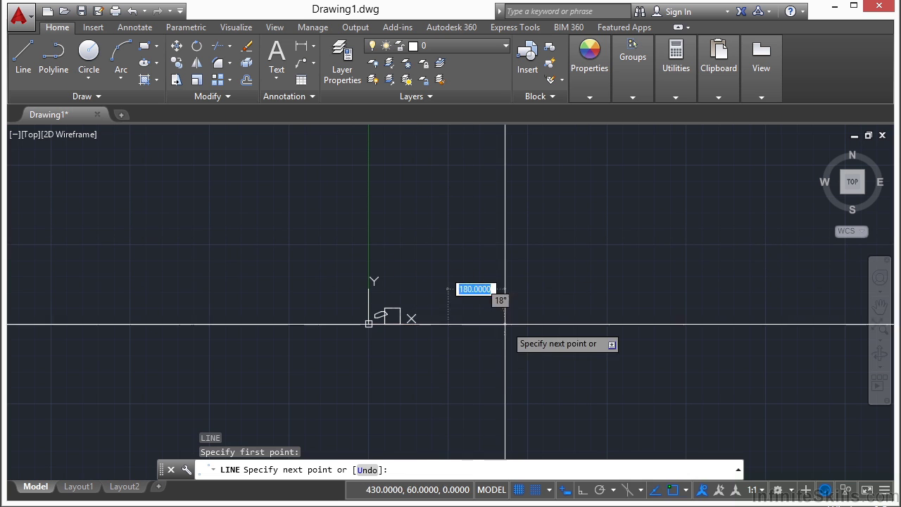
key("Escape")
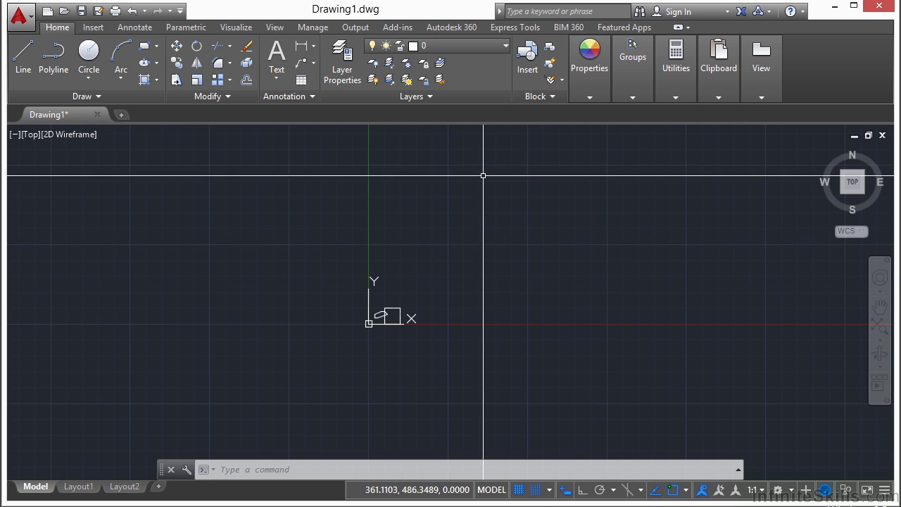
scroll(505, 290, "up", 2)
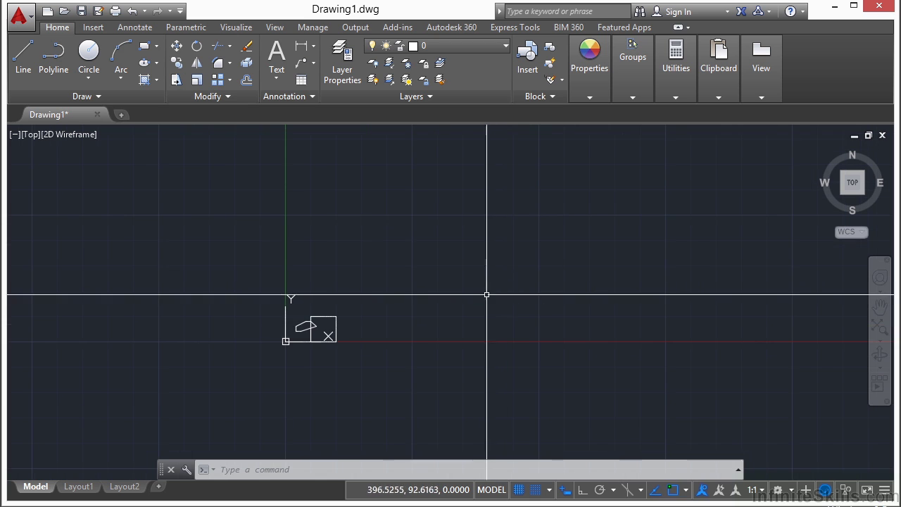